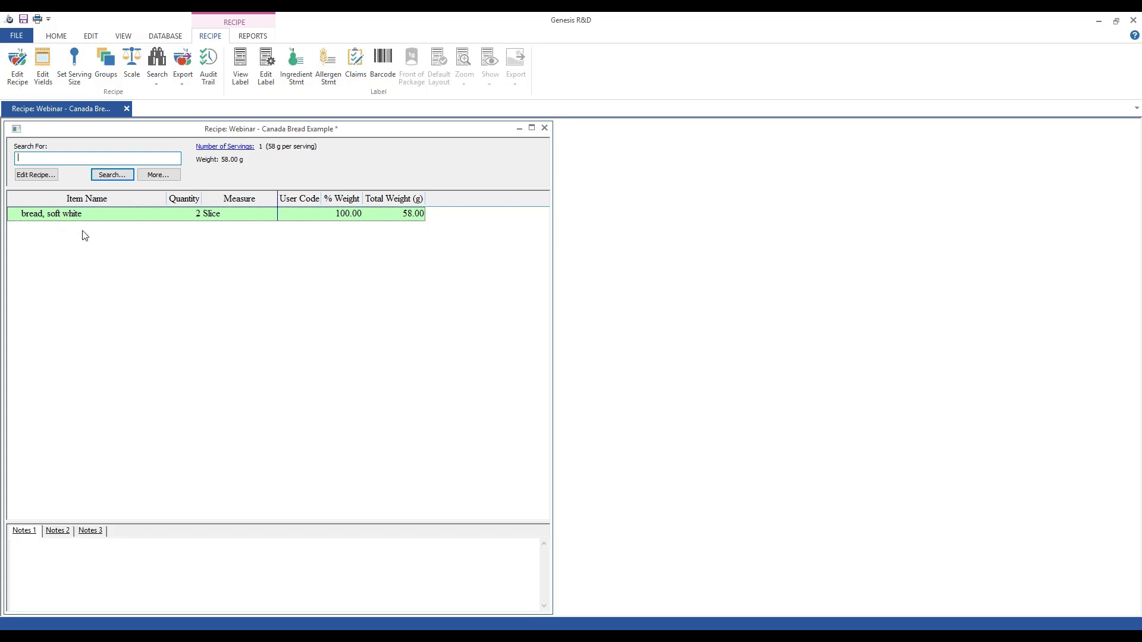
- View the bread recipe's label and set its label type to Dual Format - Different Amounts of Food
click(247, 76)
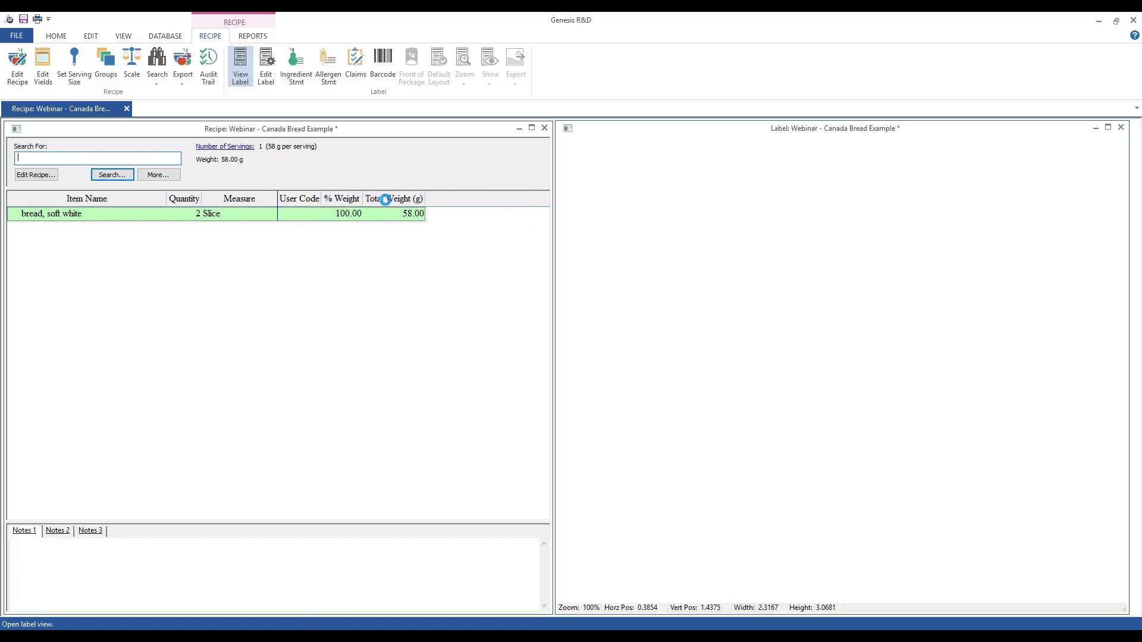
click(264, 81)
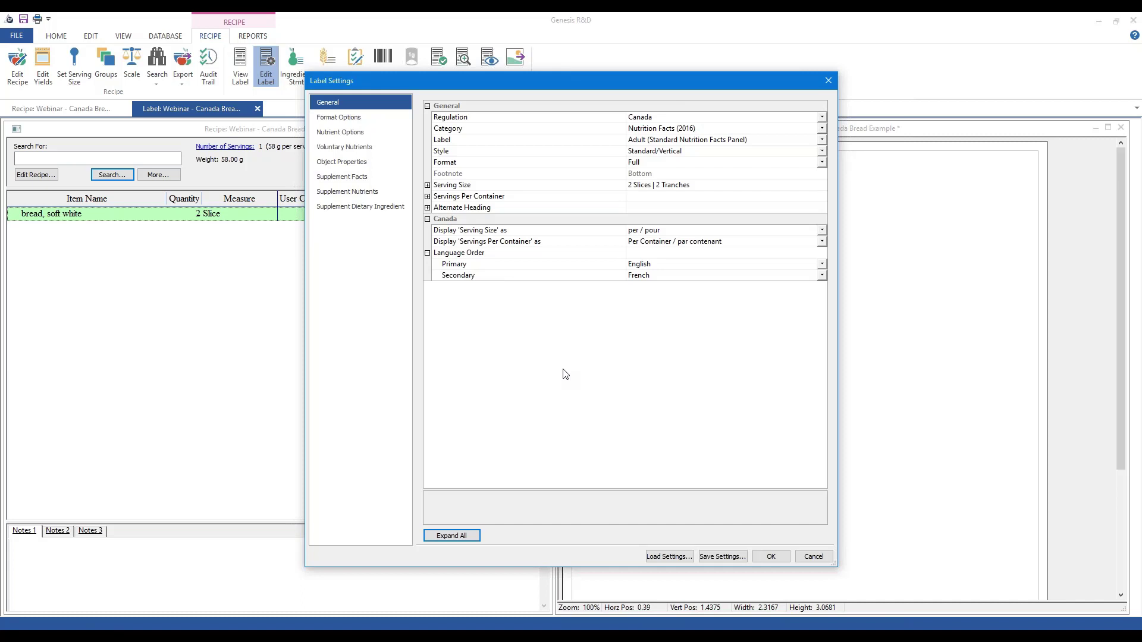
click(659, 141)
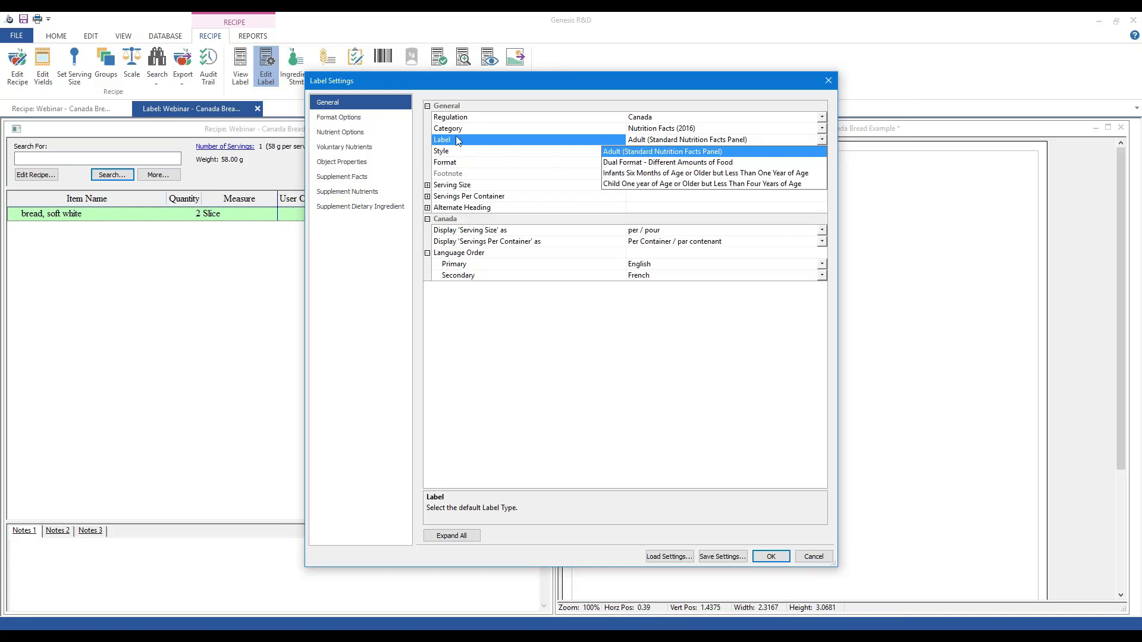
click(630, 163)
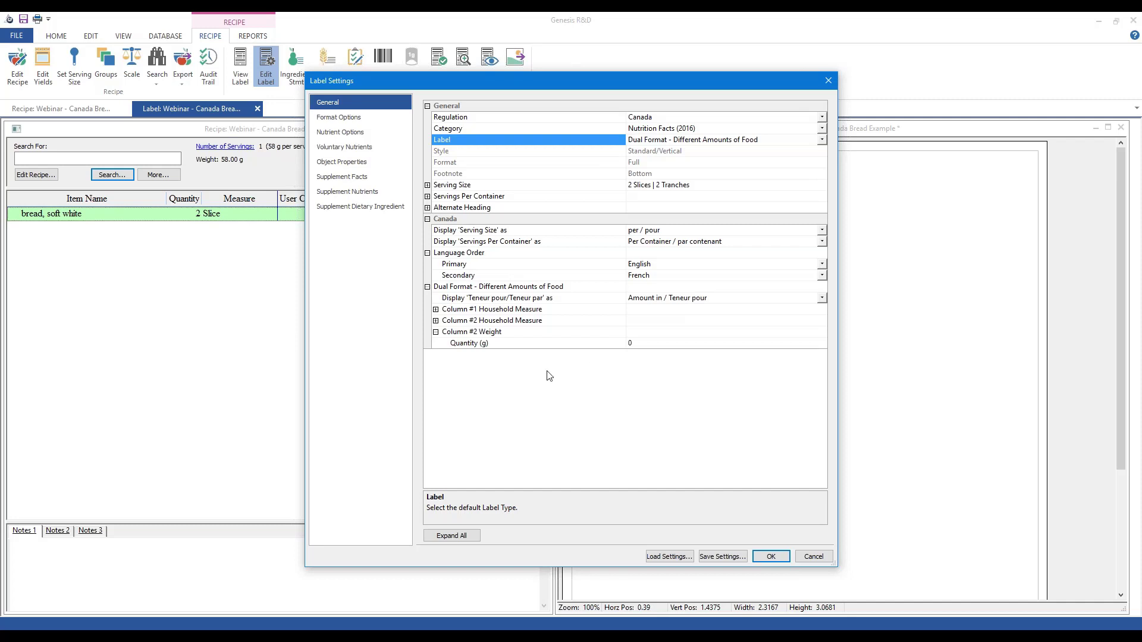
- Keep the dual-format amount wording as Amount in / Teneur pour and set the Column #2 weight quantity to 29 g
click(525, 302)
click(674, 300)
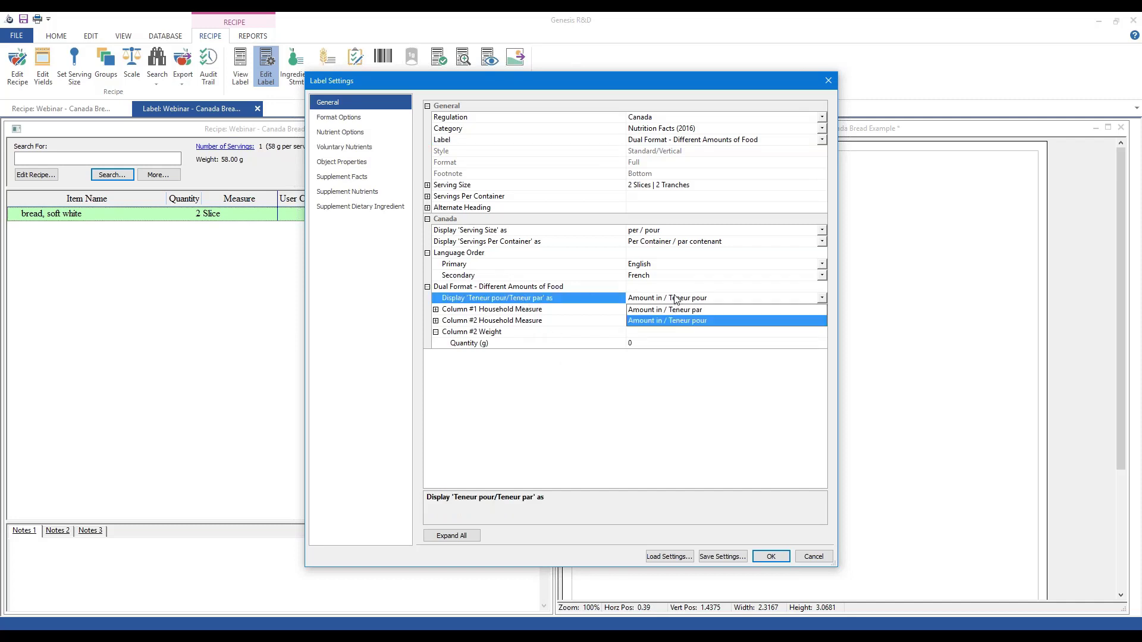
click(675, 299)
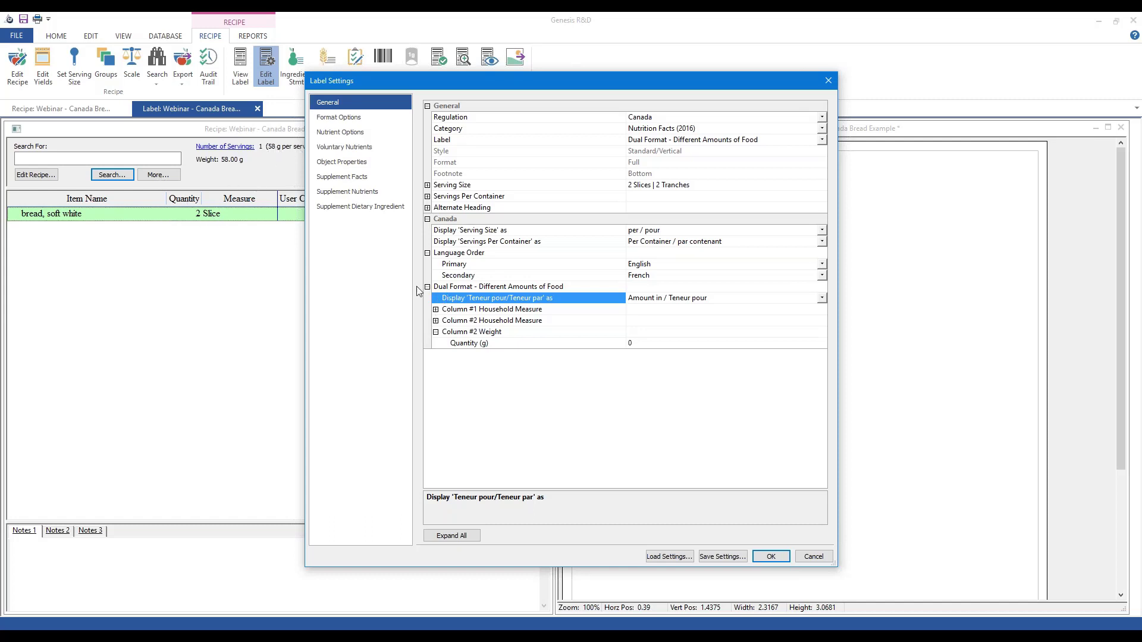
click(646, 345)
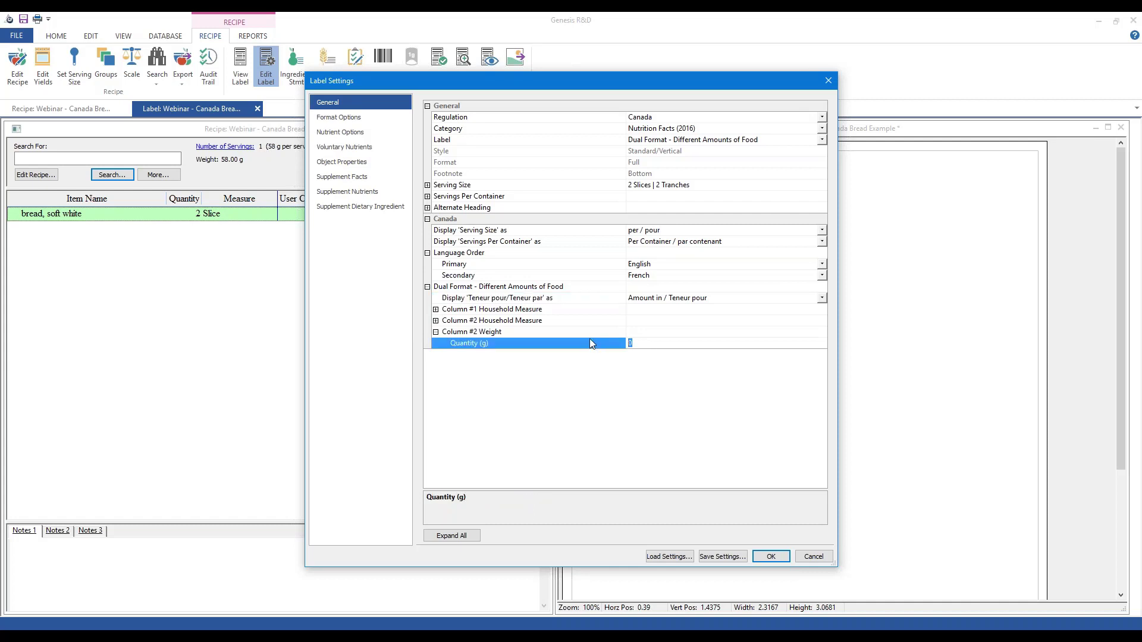
text(29)
- Set the English household measures to 2 Slices for Column #1 and 1 Slice for Column #2, and apply the label settings
double_click(441, 313)
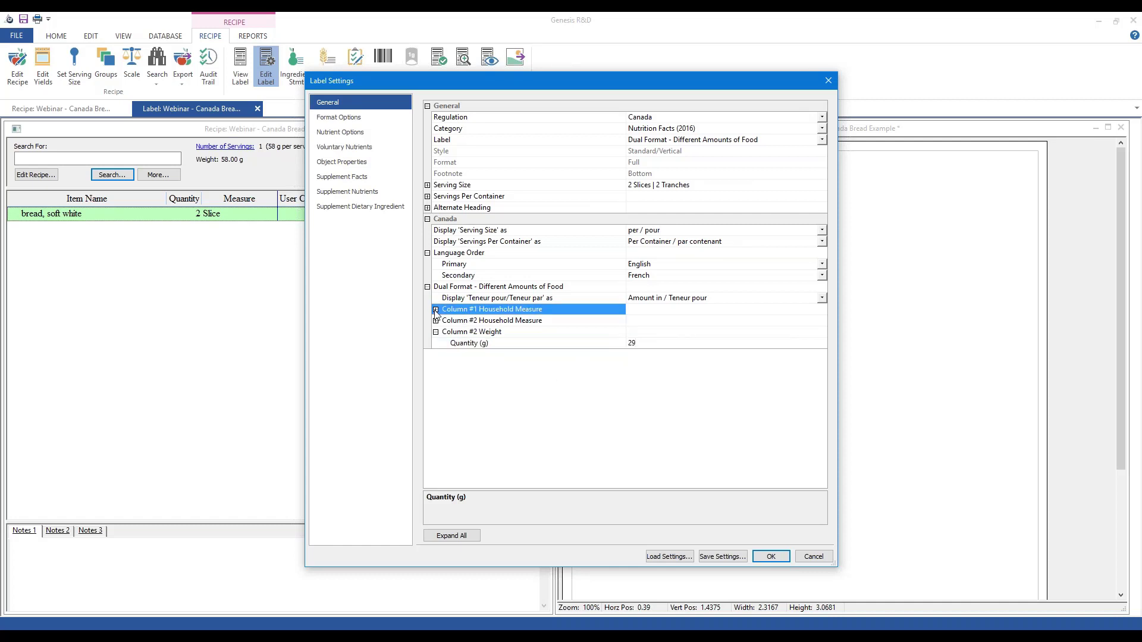
click(644, 321)
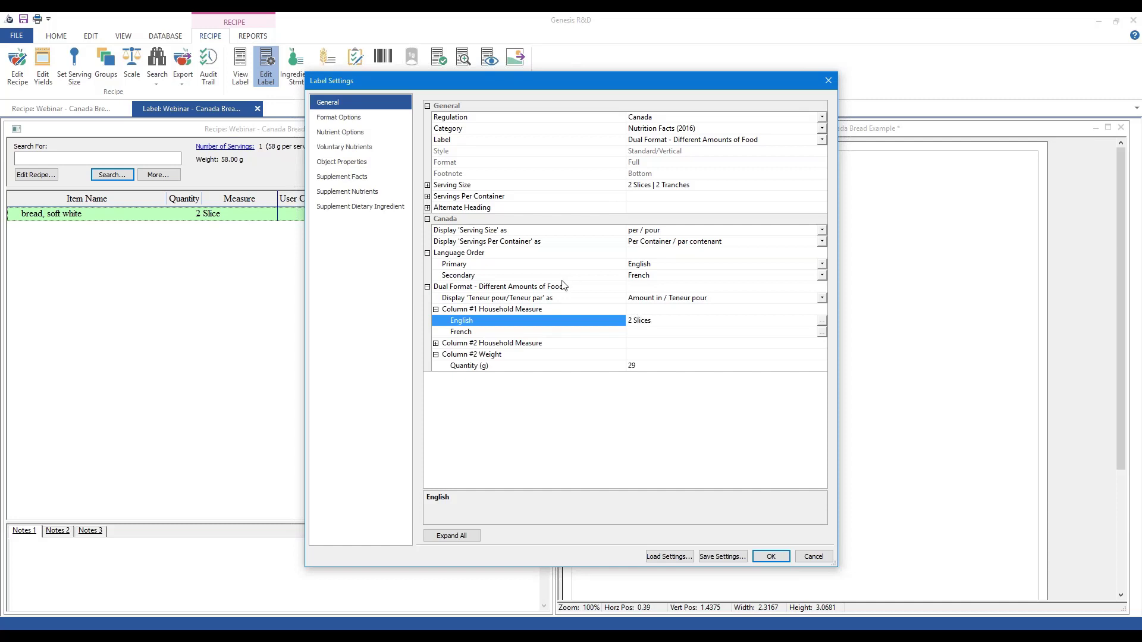
double_click(441, 343)
click(636, 355)
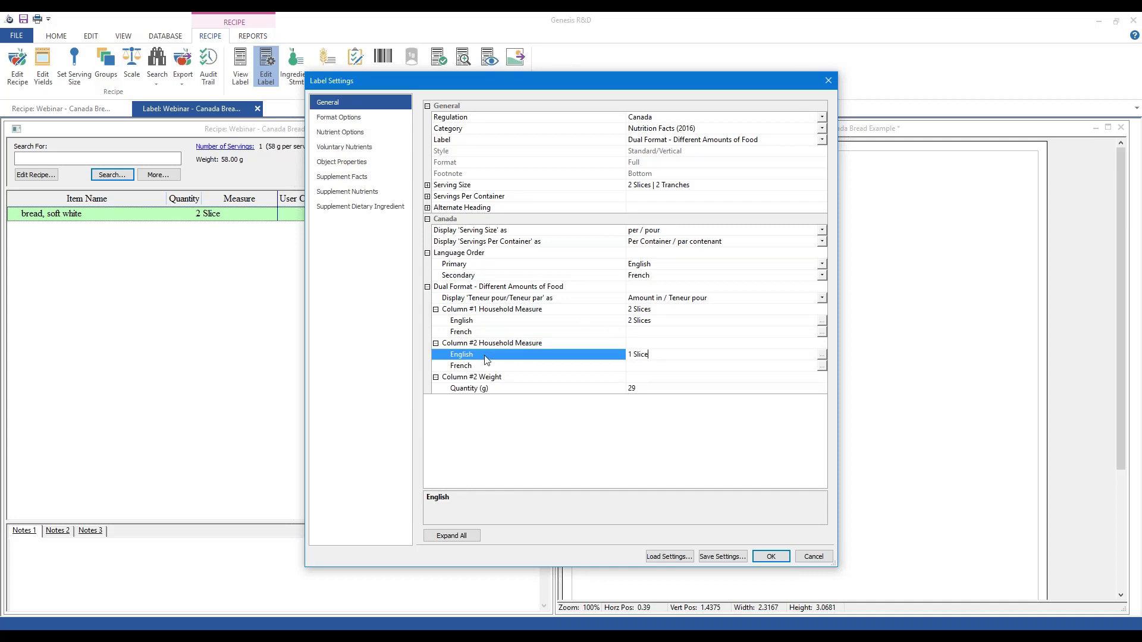
click(769, 557)
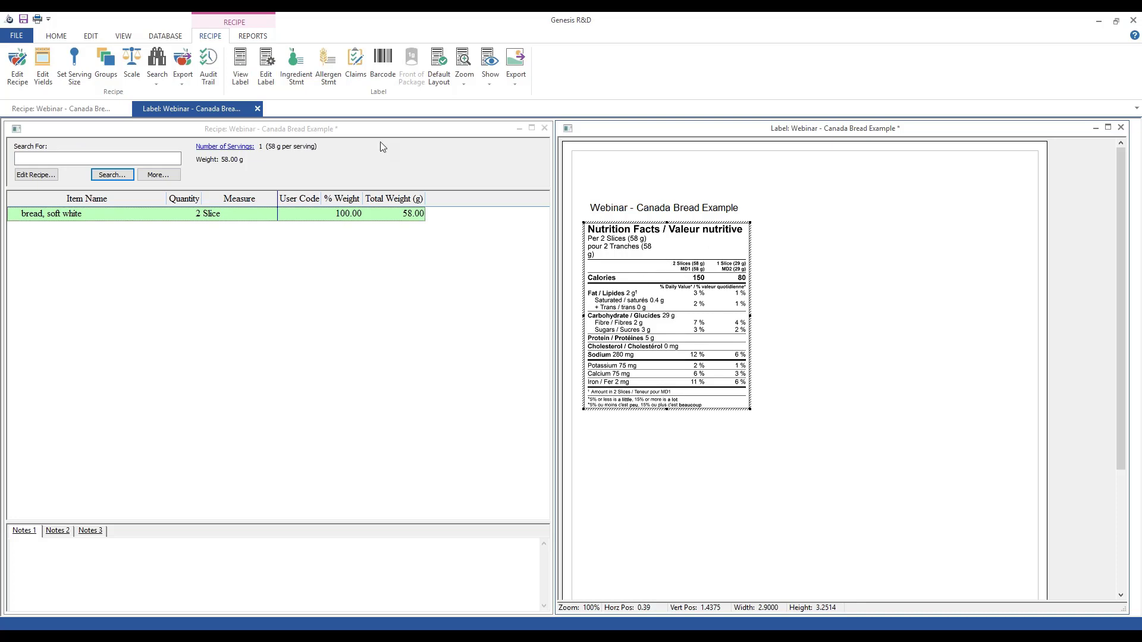
click(266, 65)
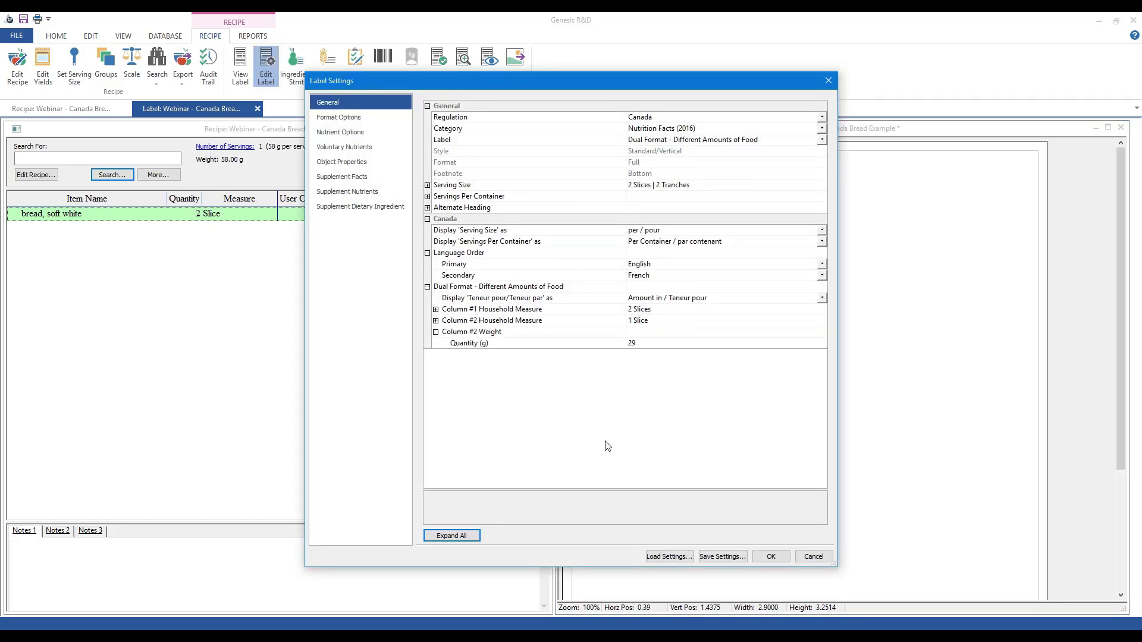
click(767, 556)
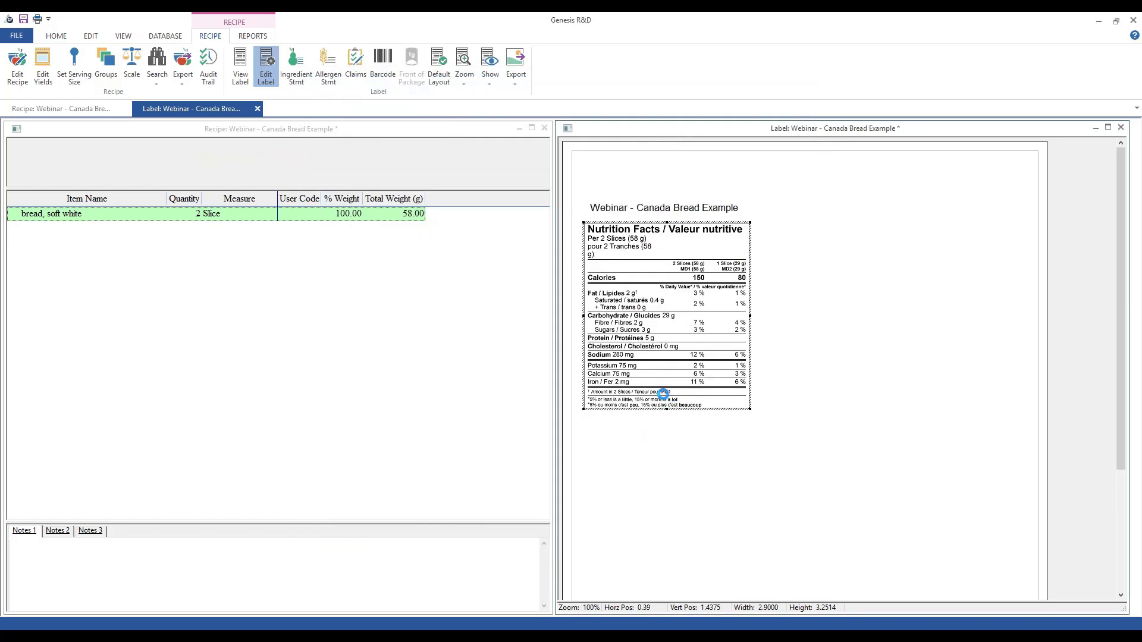
- Close the label view and save the recipe with an empty audit comment
click(1121, 128)
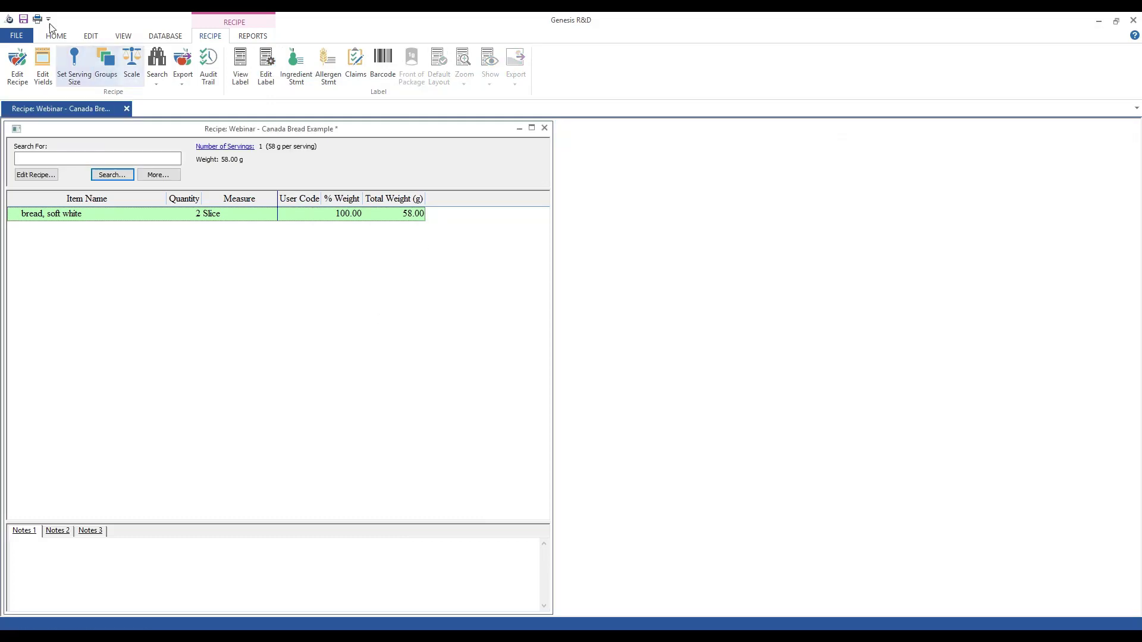
click(22, 19)
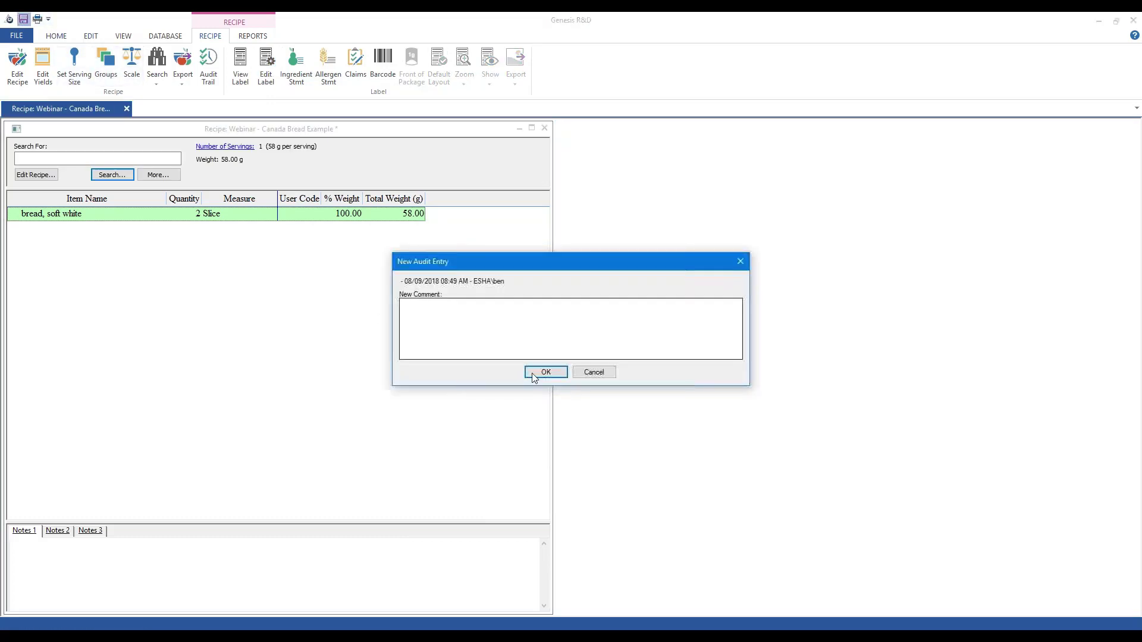
click(547, 373)
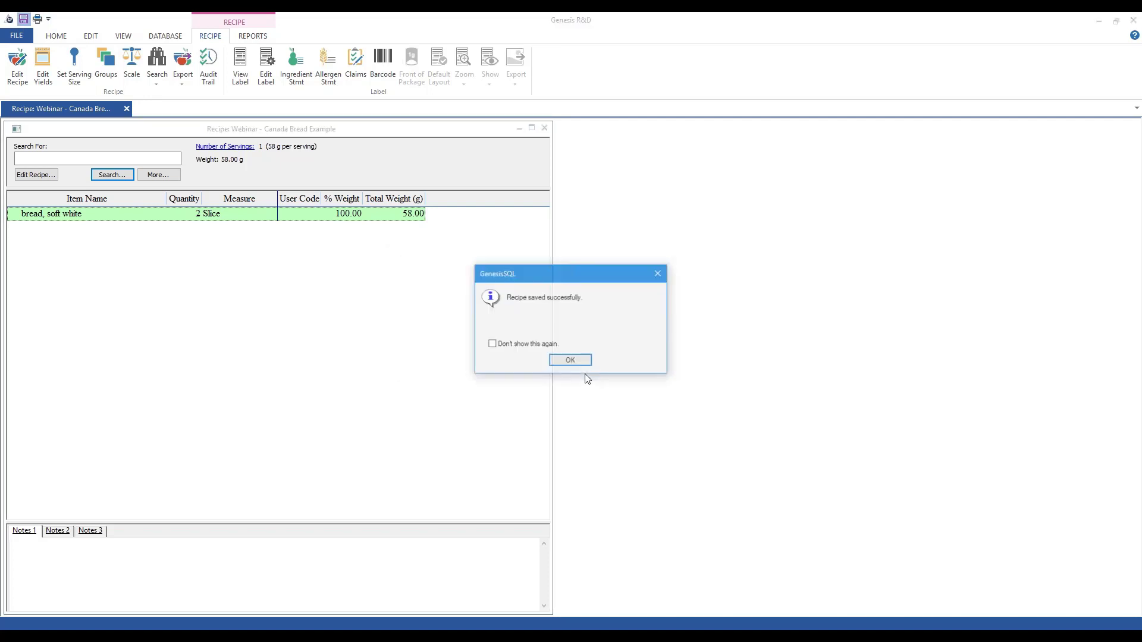
click(569, 361)
- Minimize the recipe window and create an advanced label named "Webinar - Canada Bread Example 2"
click(519, 128)
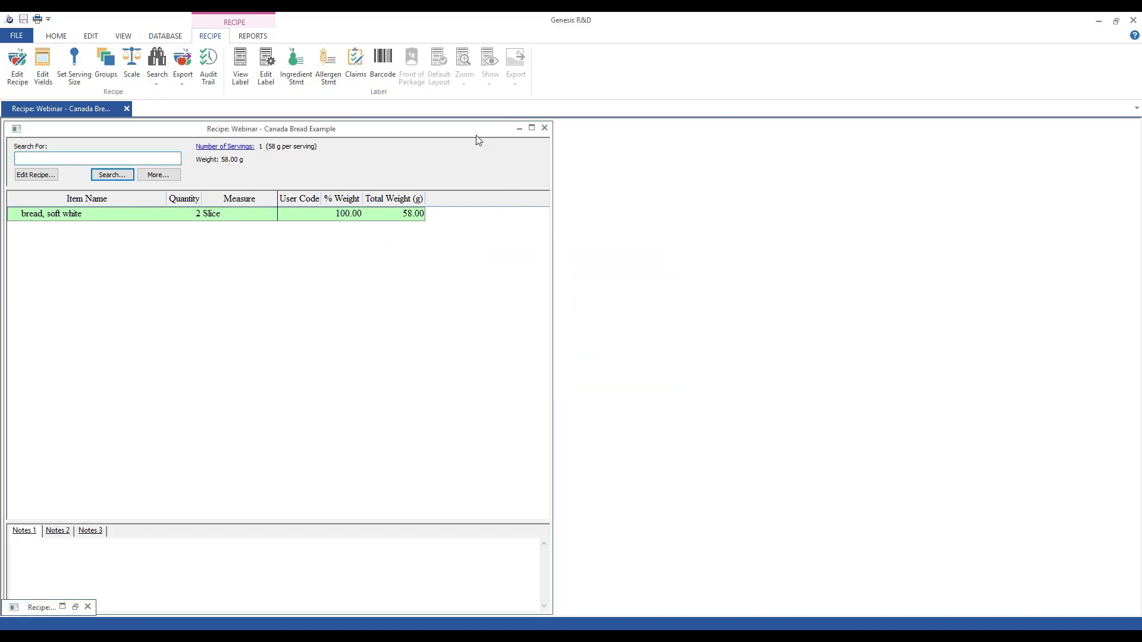
click(18, 82)
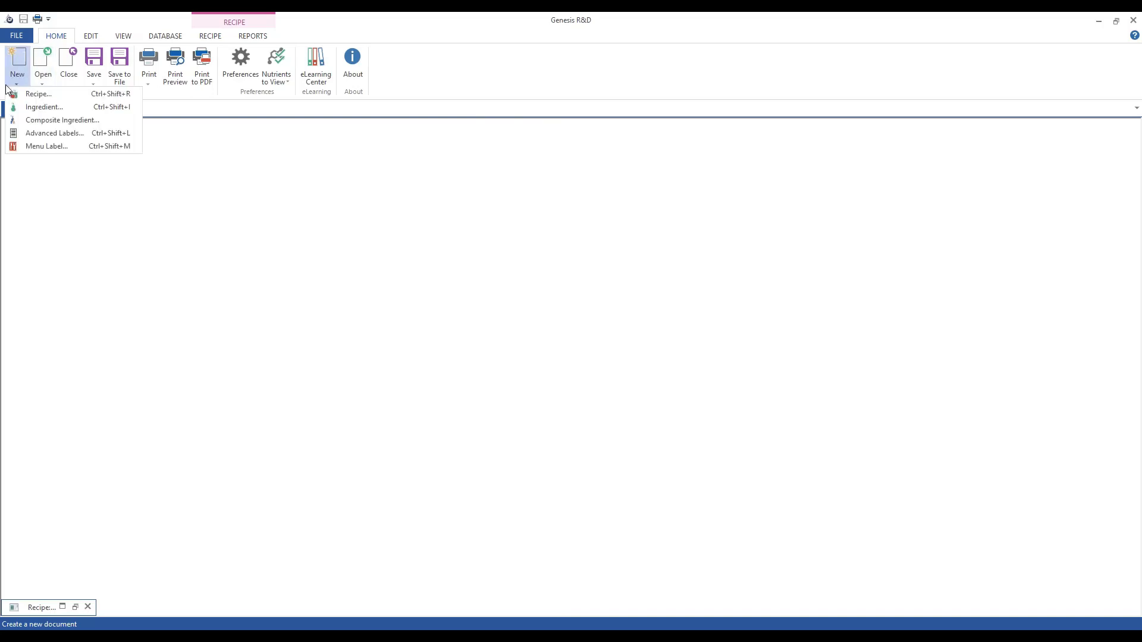
click(84, 133)
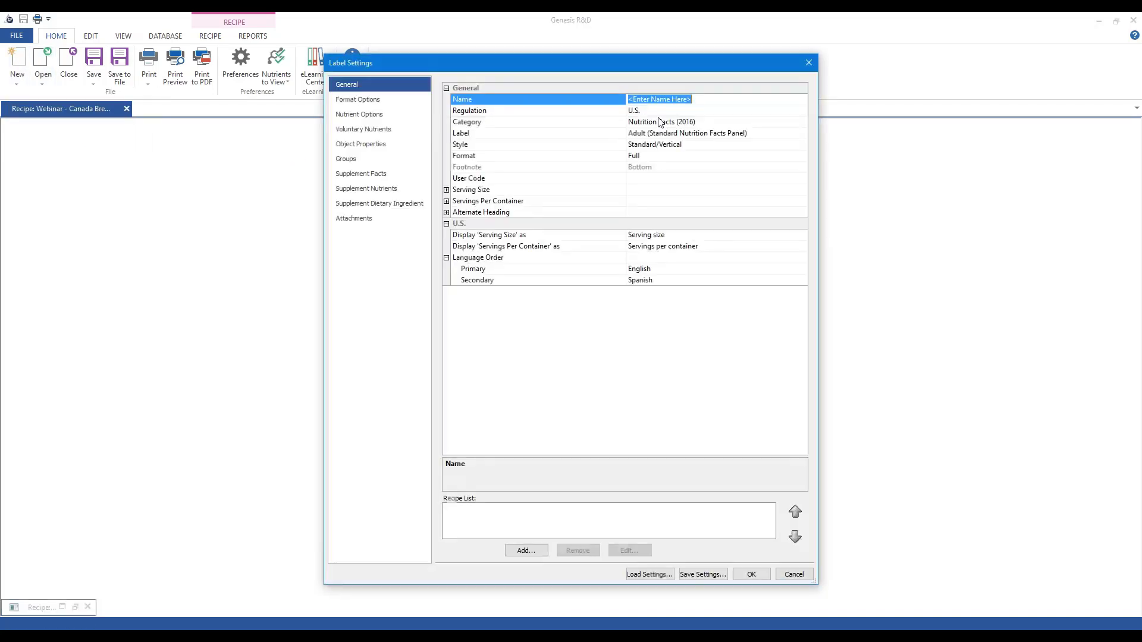
text(Webinar - Canada Bread Example)
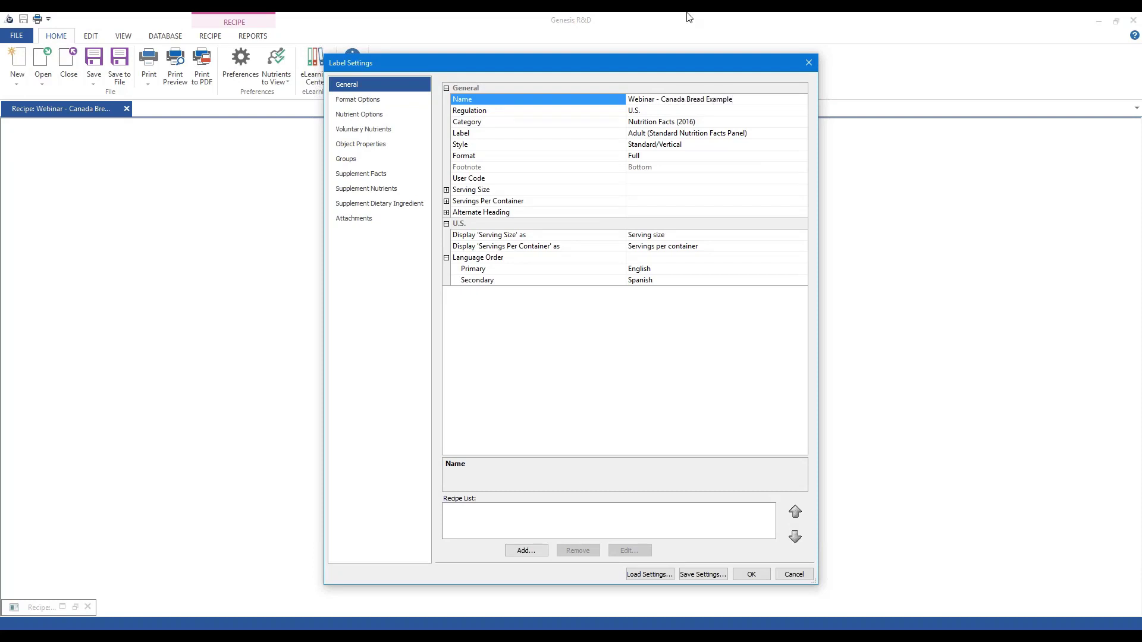
click(639, 112)
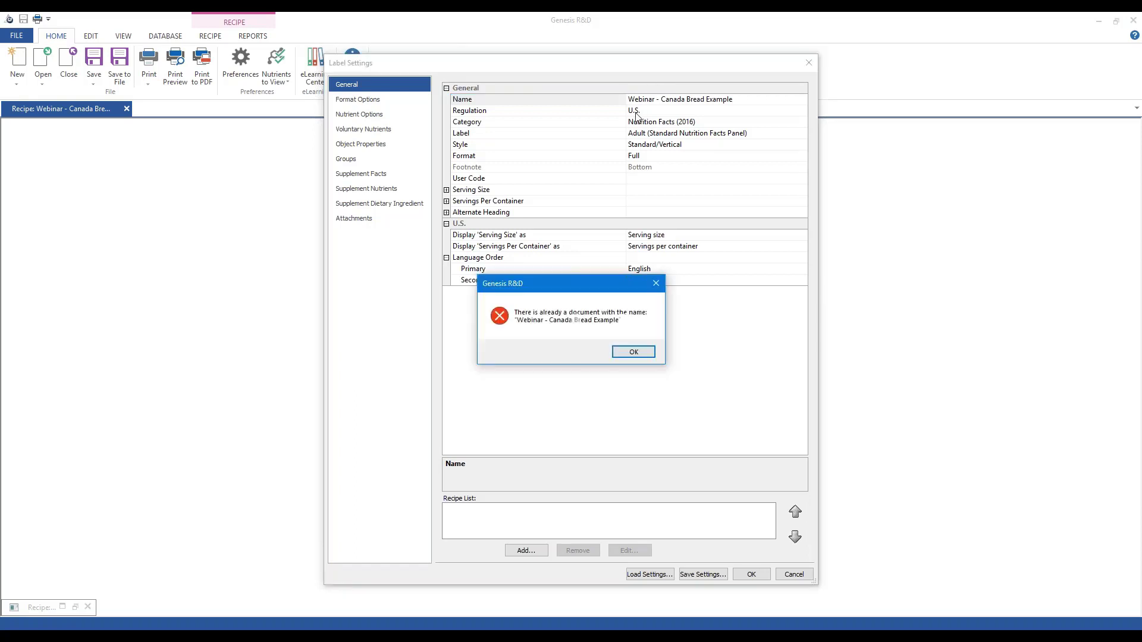
click(633, 351)
click(733, 109)
click(743, 100)
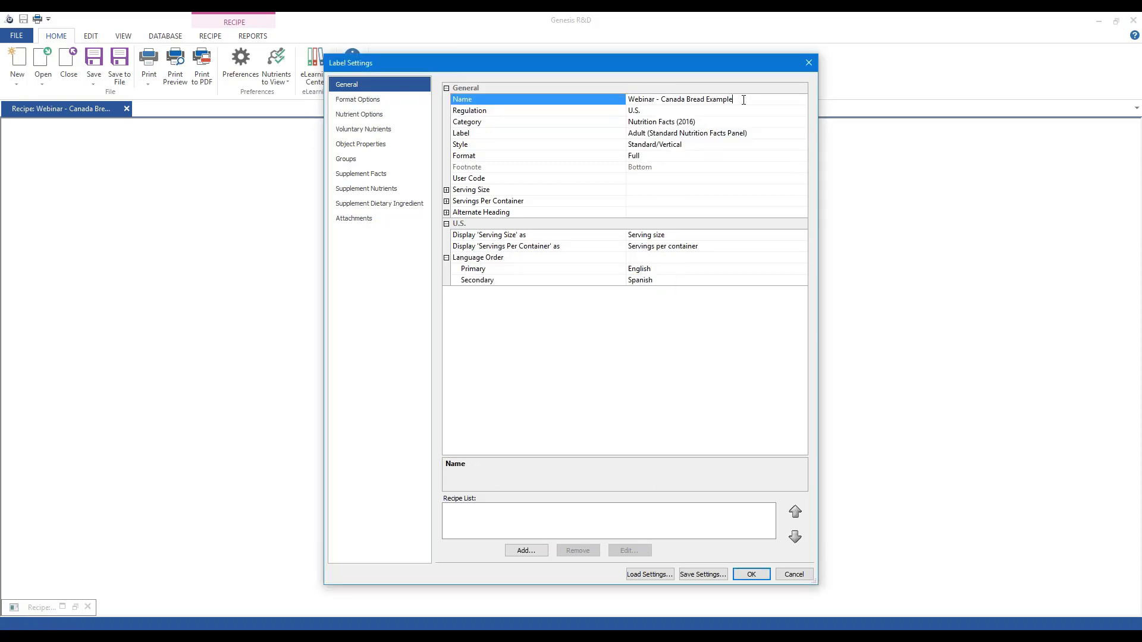
- Set the advanced label's regulation to Canada, keep category Nutrition Facts (2016), and choose Dual Format - Different Amounts of Food as label type
click(646, 111)
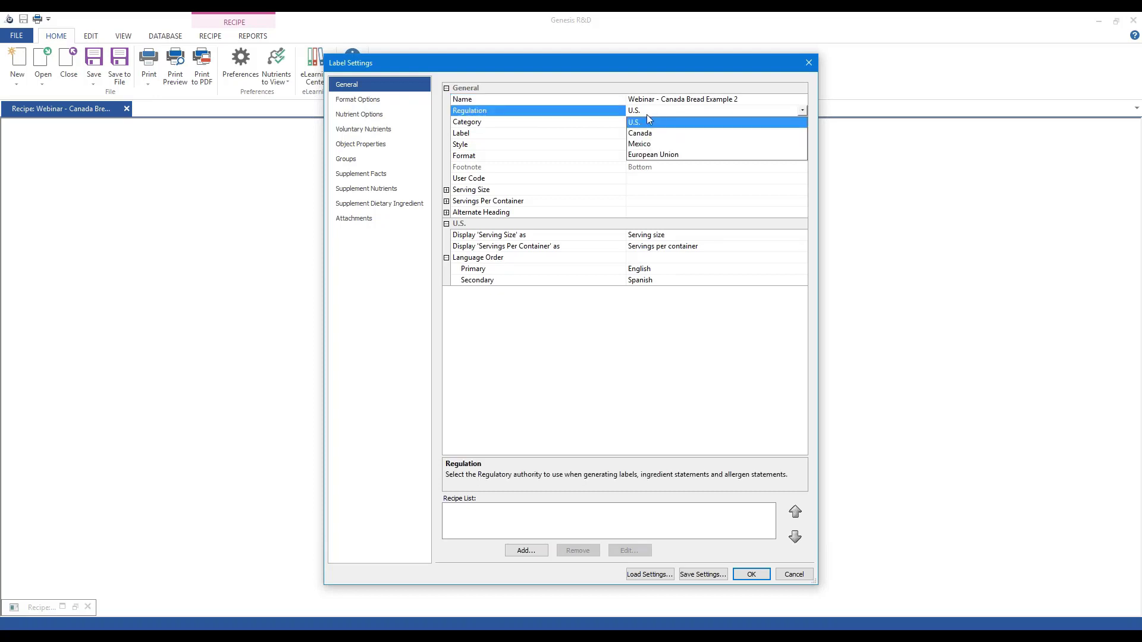
click(641, 133)
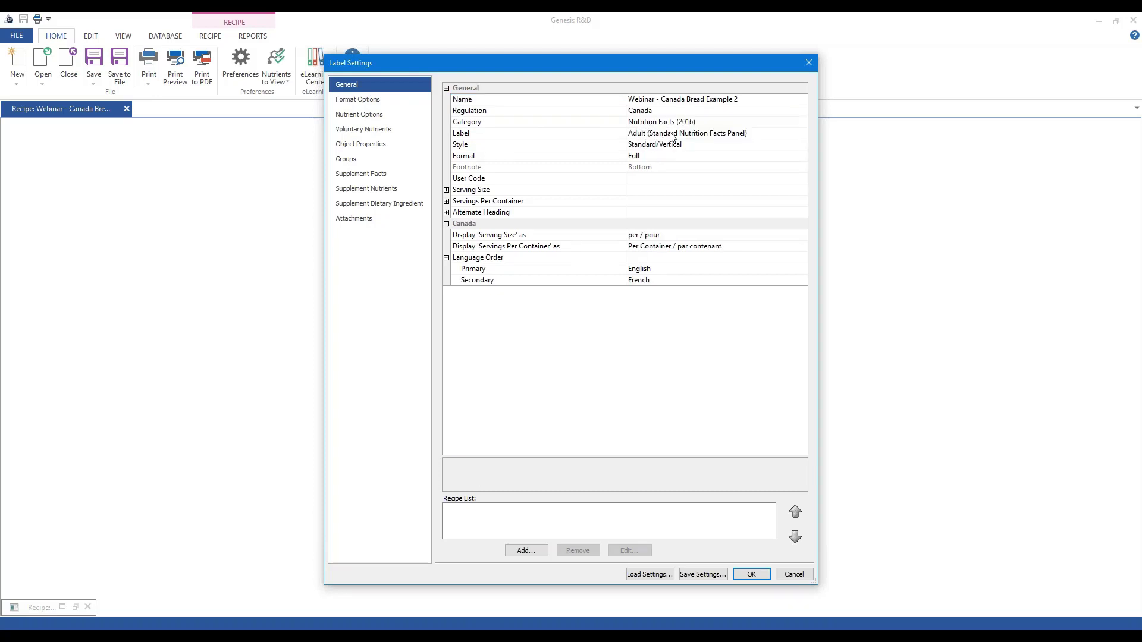
click(672, 123)
click(660, 146)
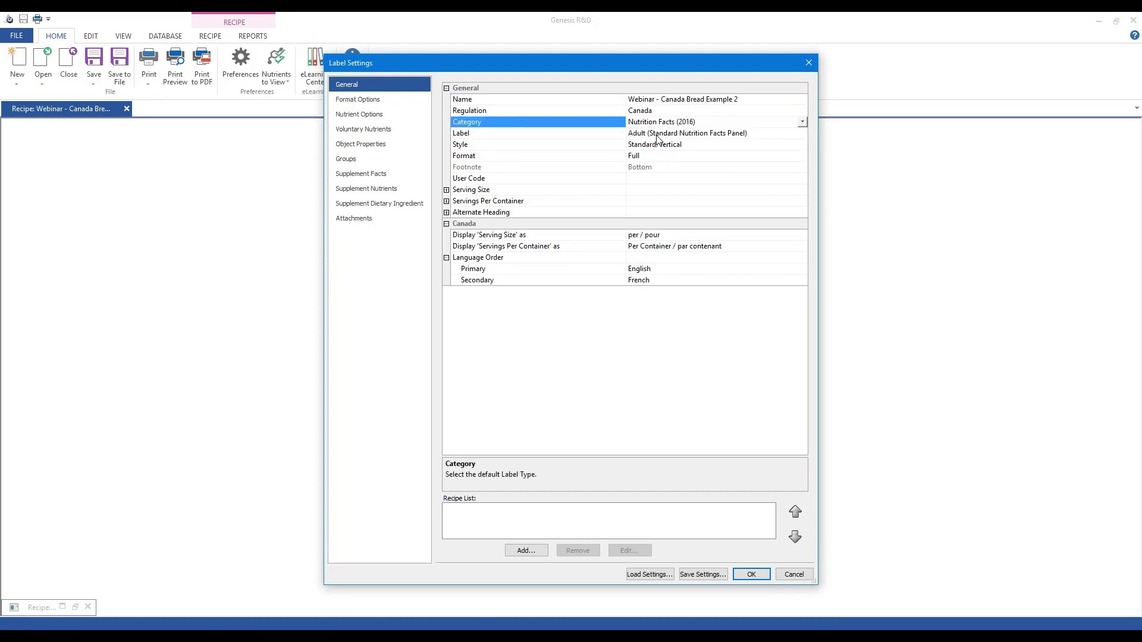
click(652, 135)
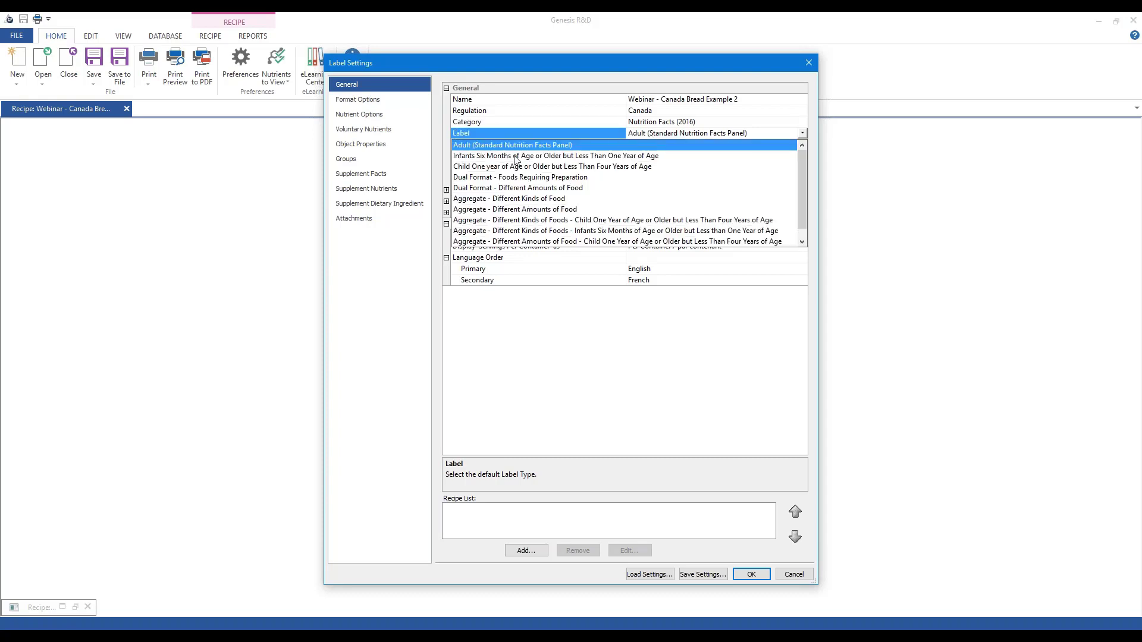
click(563, 189)
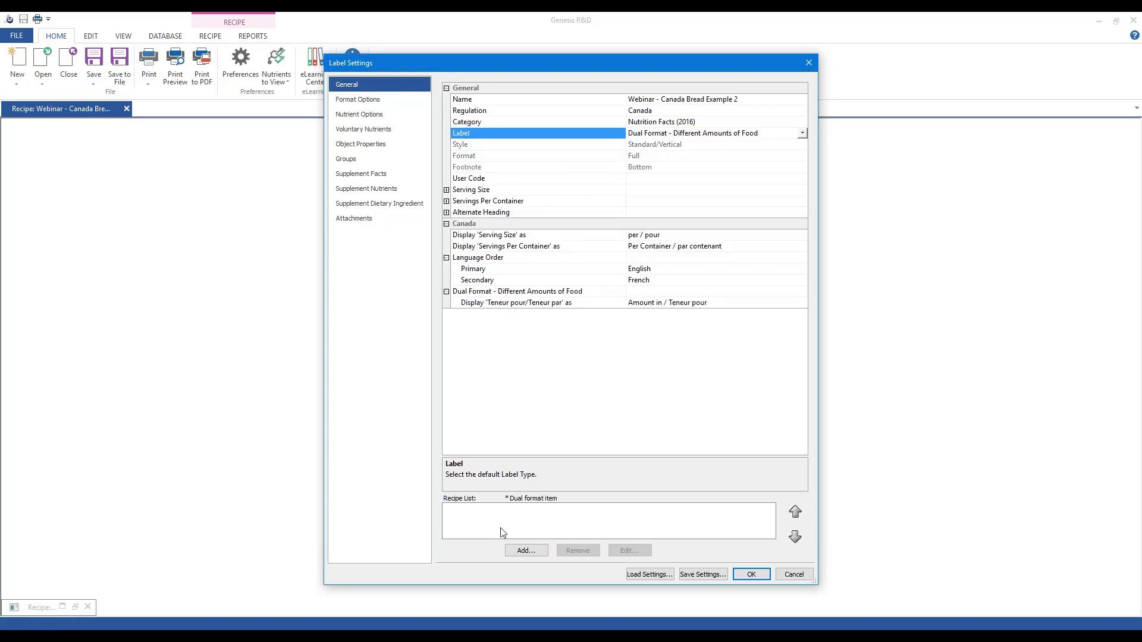
- Add the Webinar - Canada Bread Example recipe to the advanced label's recipe list
click(525, 550)
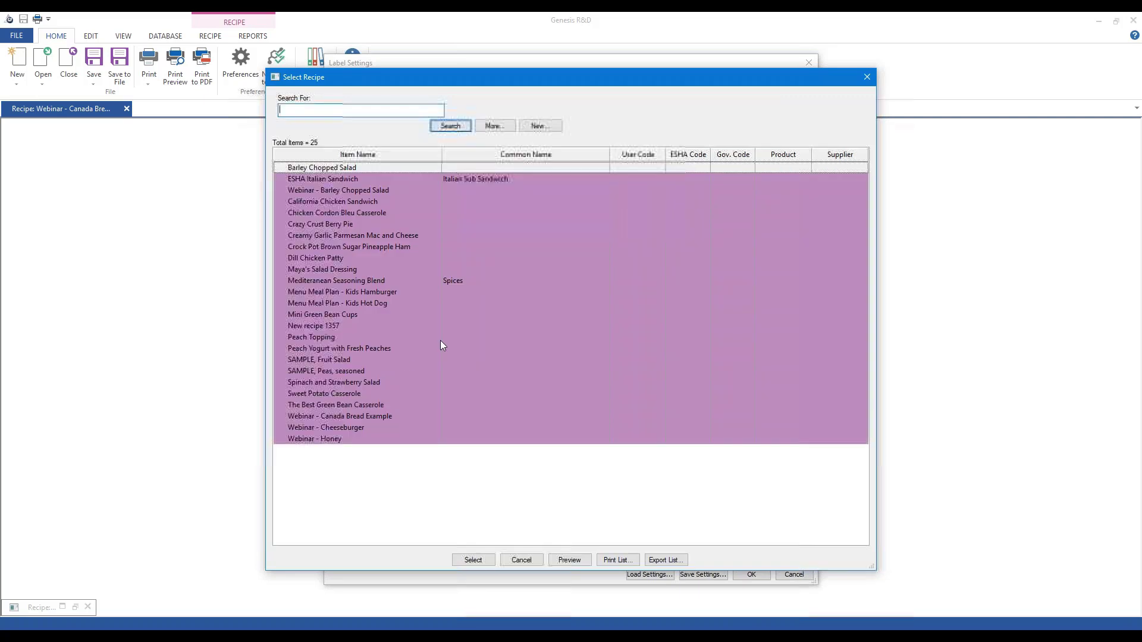
click(344, 419)
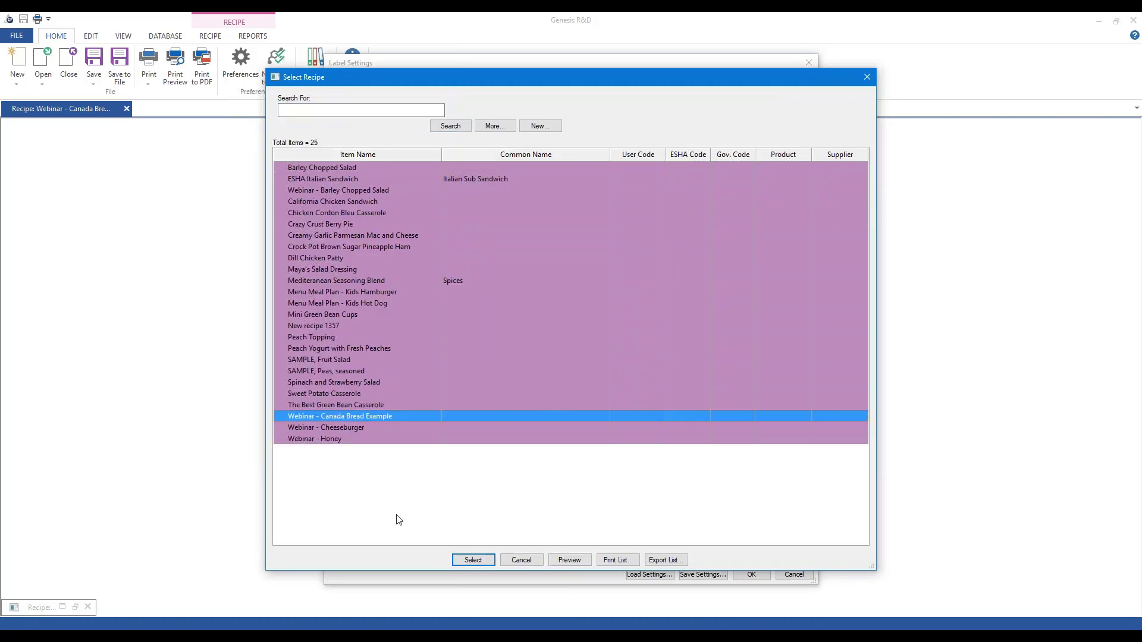
click(473, 559)
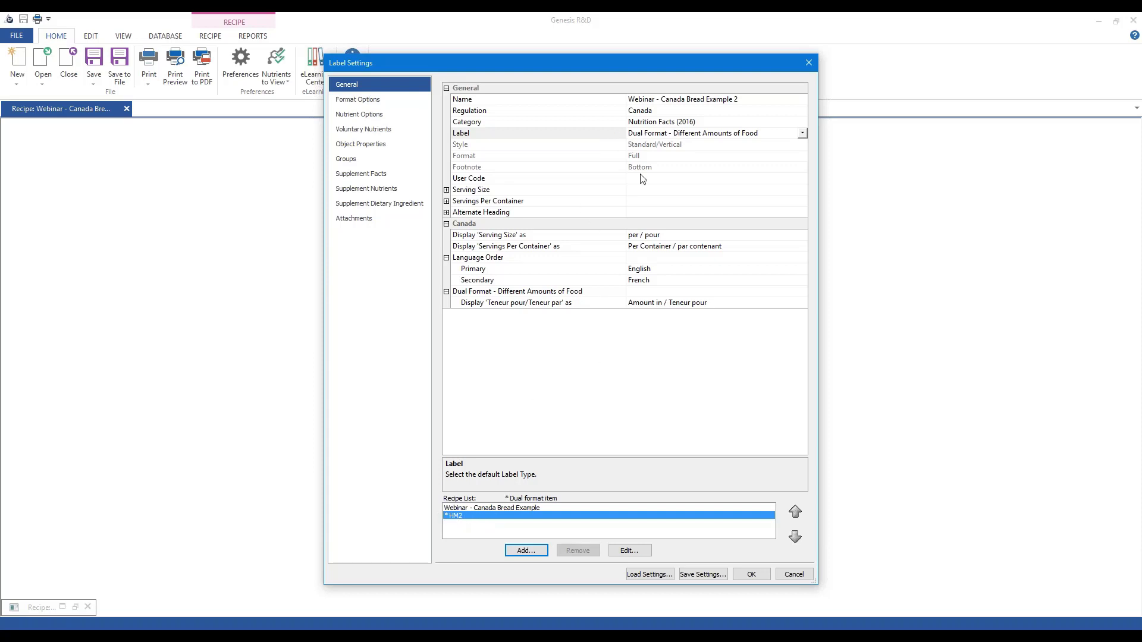
- Switch the label type to Adult (Standard Nutrition Facts Panel) and back to Dual Format - Different Amounts of Food
click(674, 133)
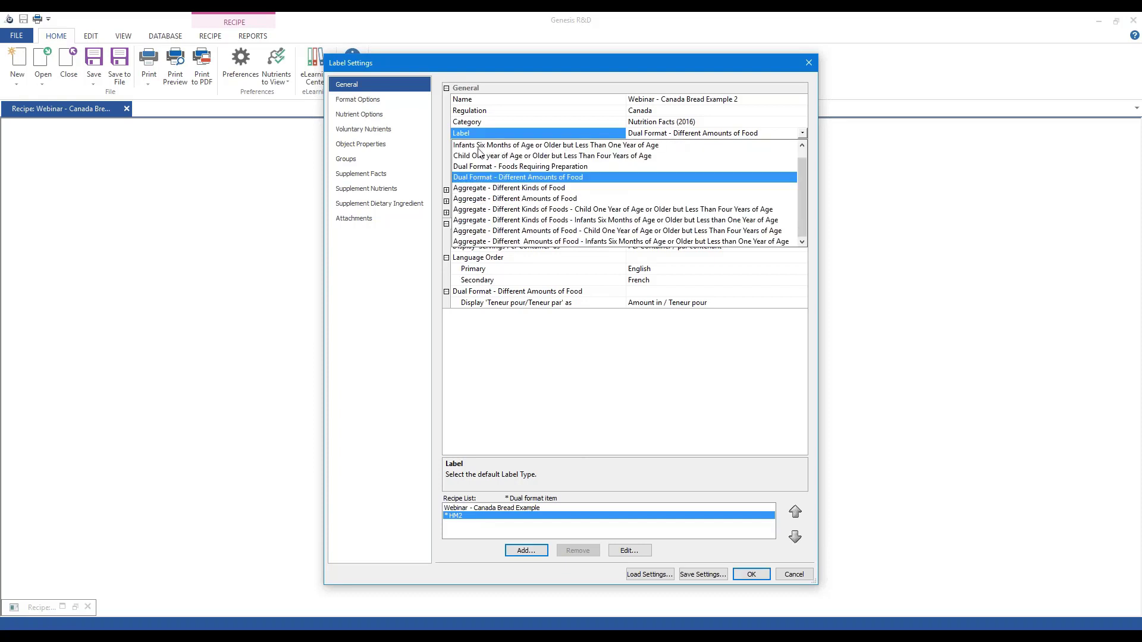
scroll(548, 178, up, 1)
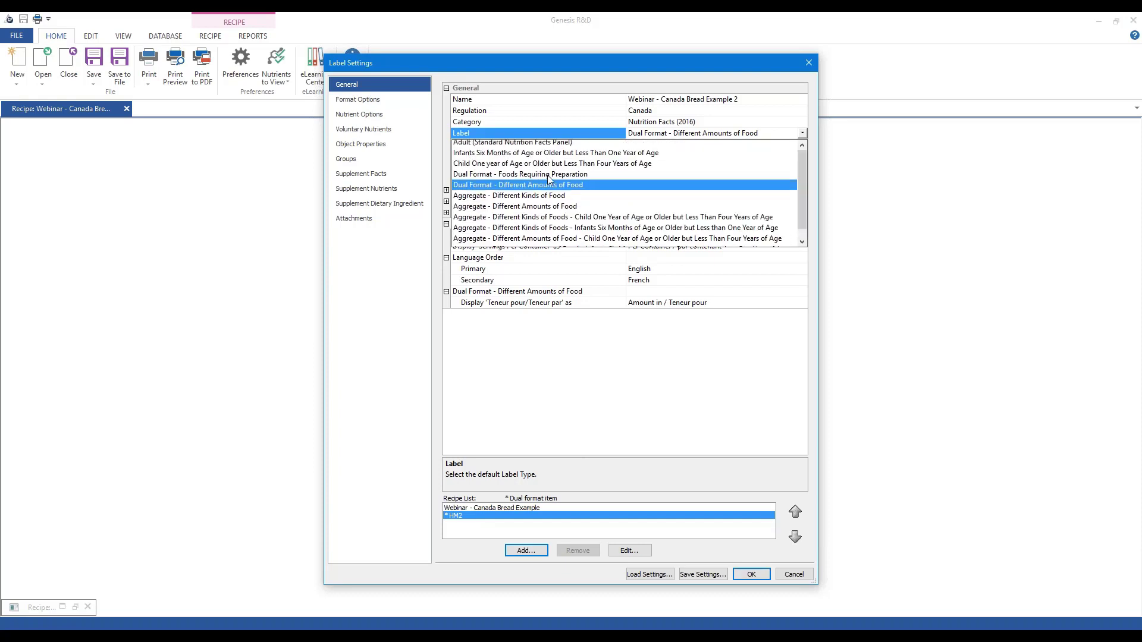
click(506, 147)
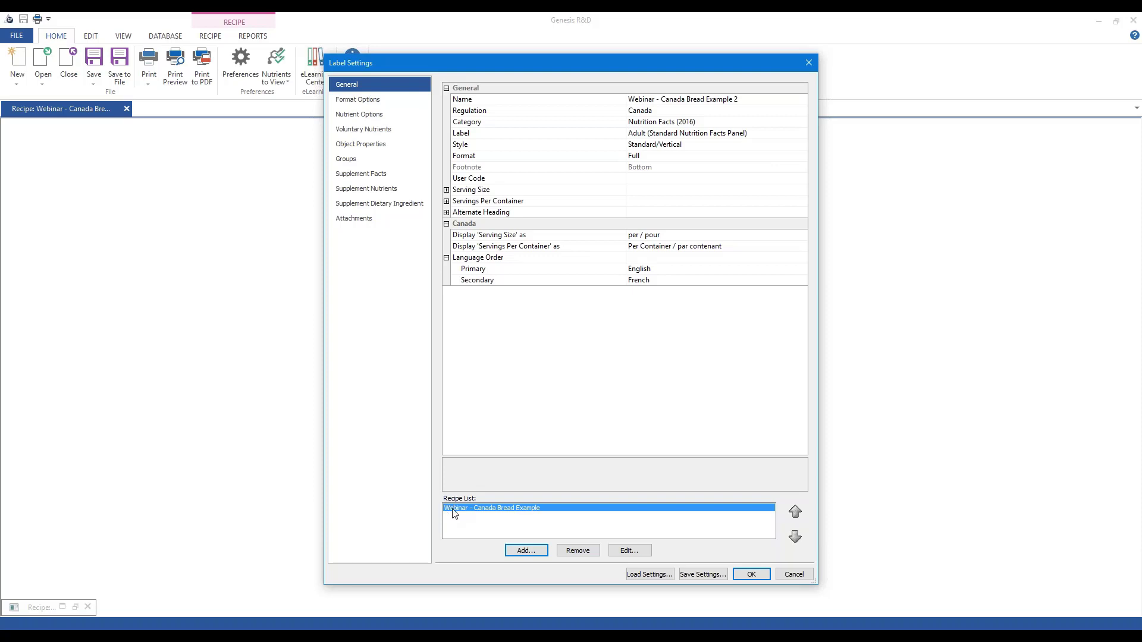
click(662, 134)
click(531, 188)
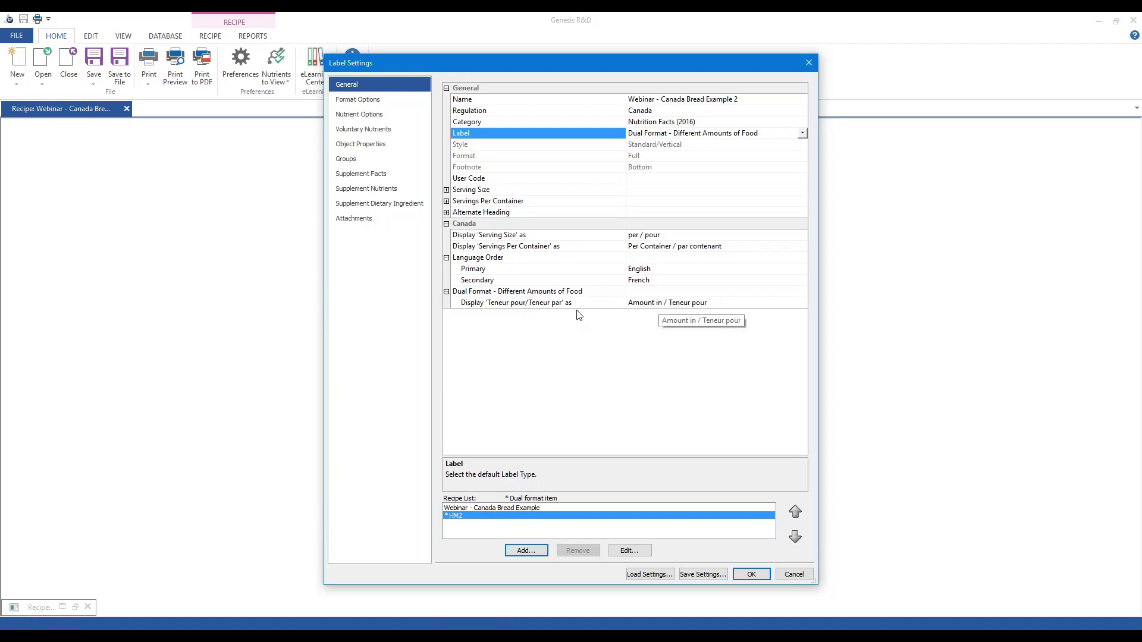
- Accept the advanced label settings and generate the dual-format label
click(754, 573)
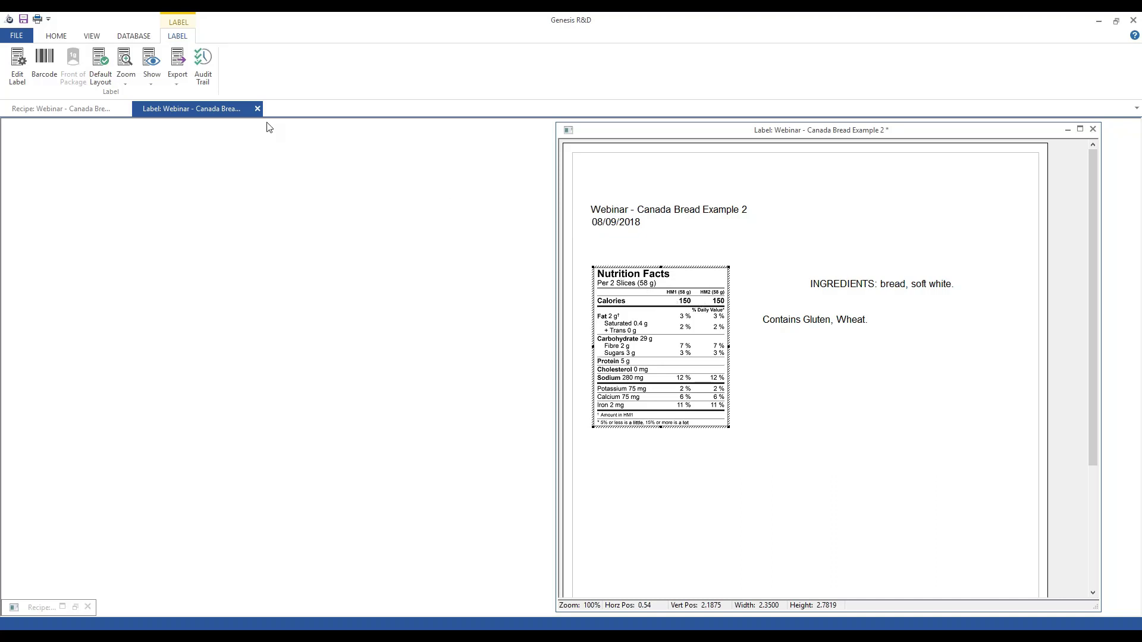
- Edit the Webinar - Canada Bread Example item in the label's recipe list and set its English alternate heading to 2 Slices
click(16, 64)
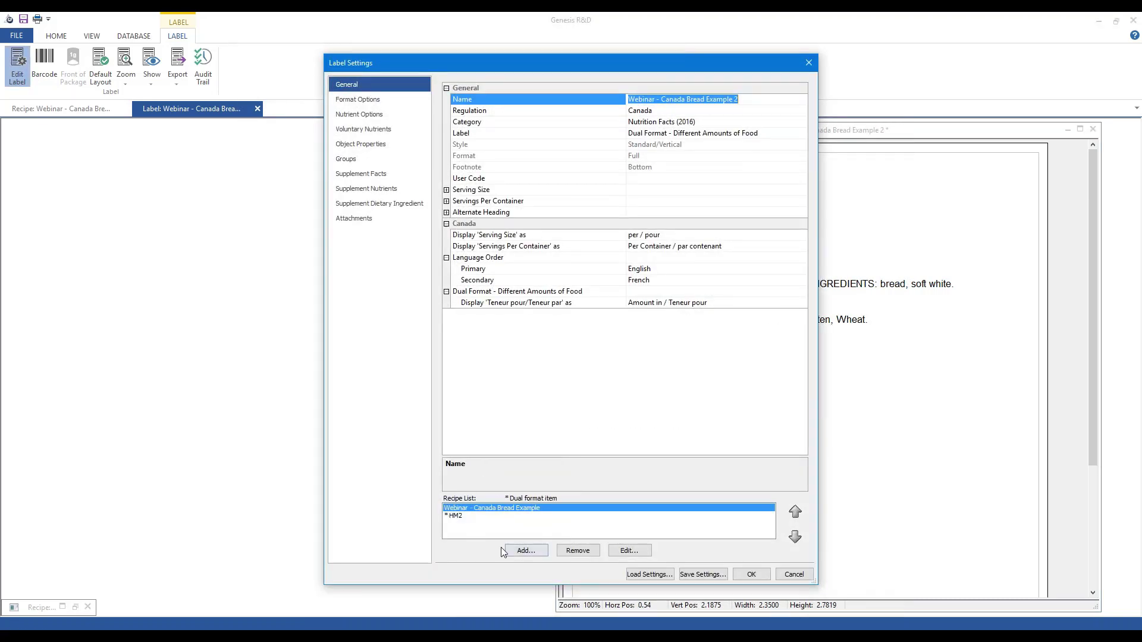
click(461, 509)
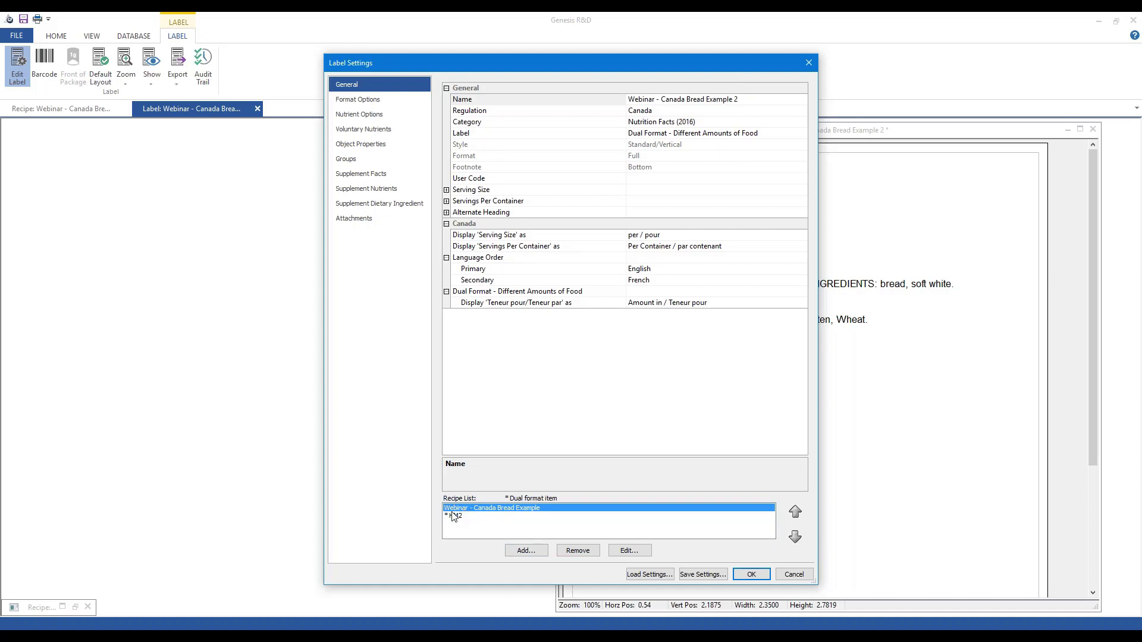
click(621, 552)
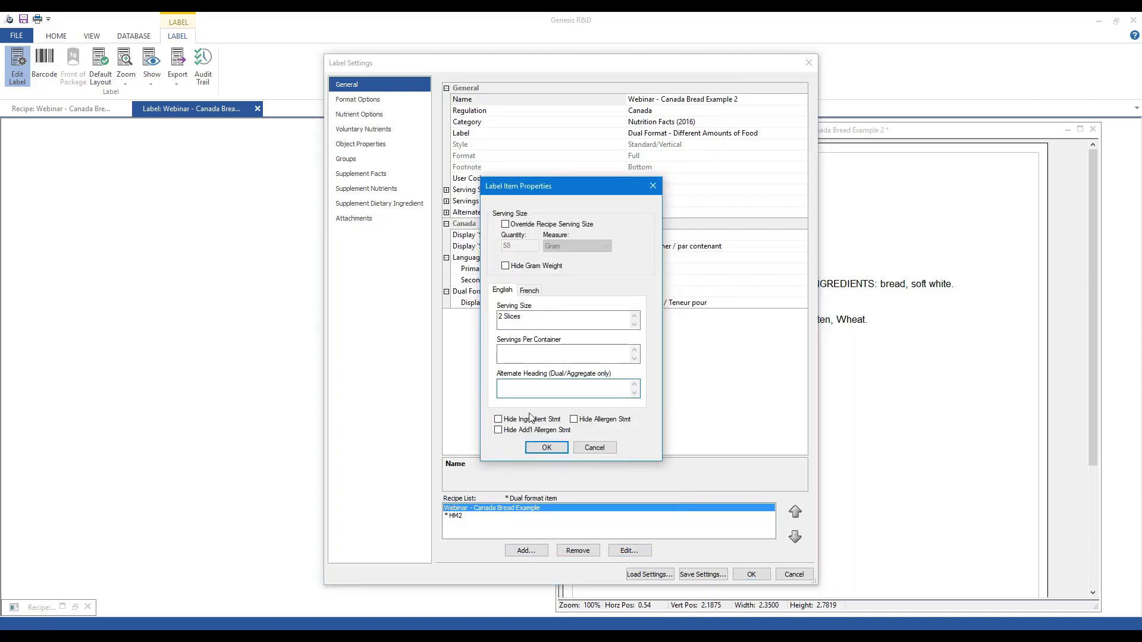
text(2 Slices)
click(547, 447)
- Set the HM2 dual format item's English alternate heading to 1 Slice and apply the label settings
click(461, 517)
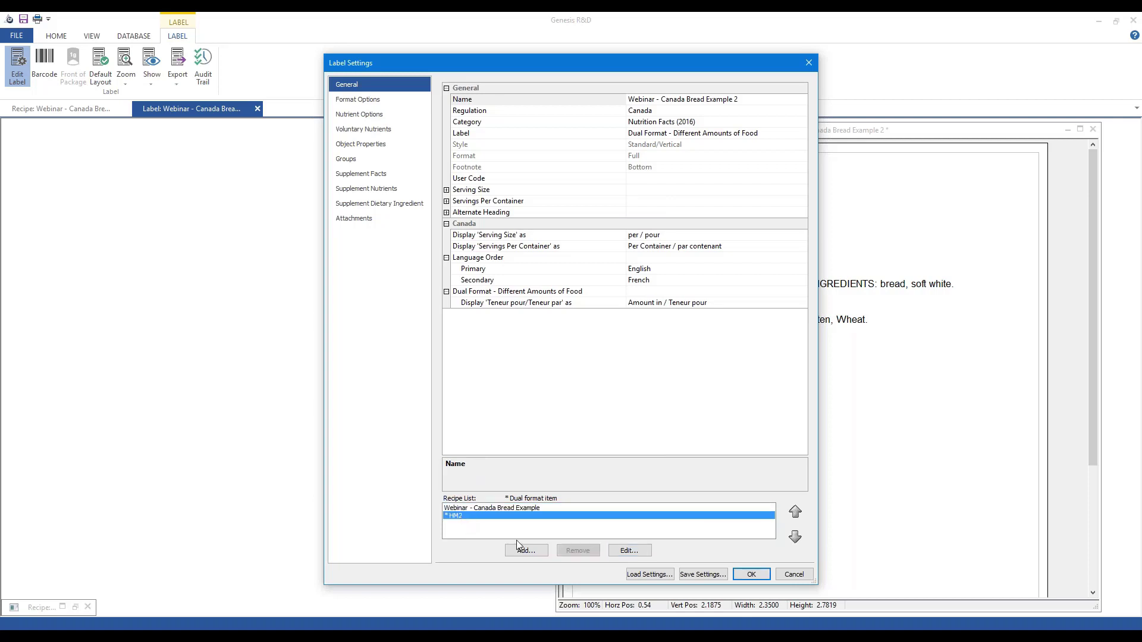
click(629, 550)
click(521, 392)
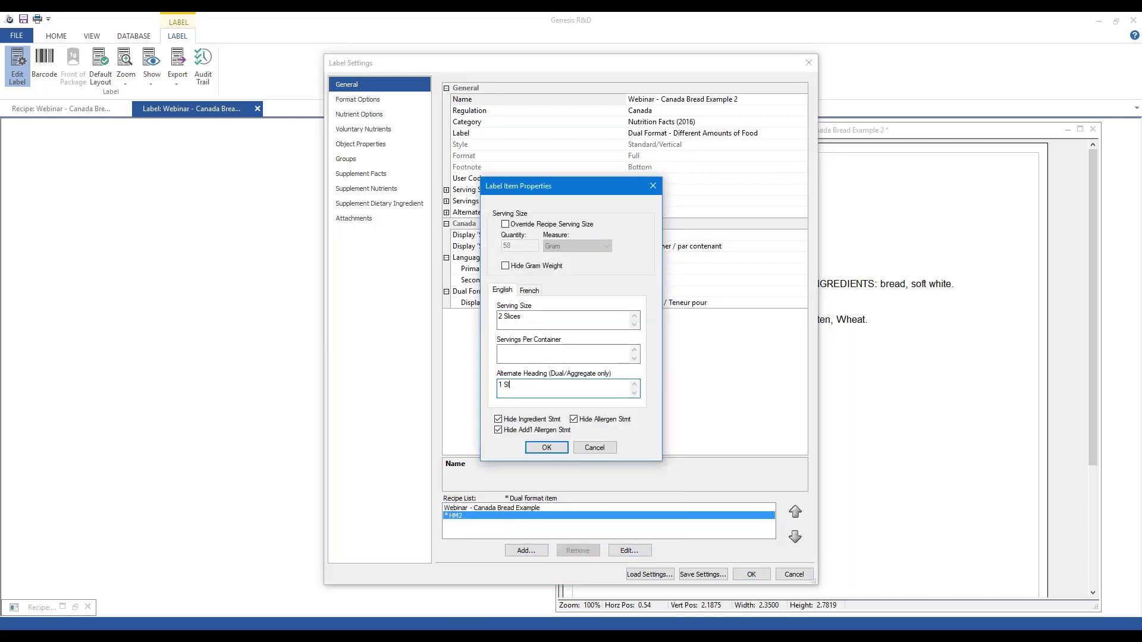
click(546, 448)
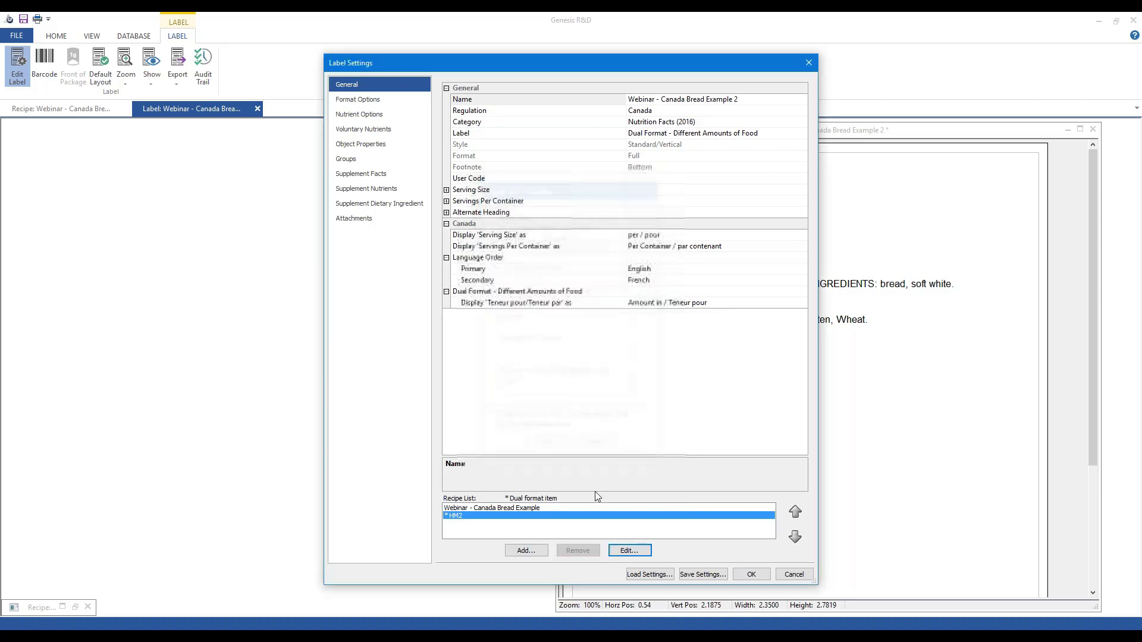
click(744, 575)
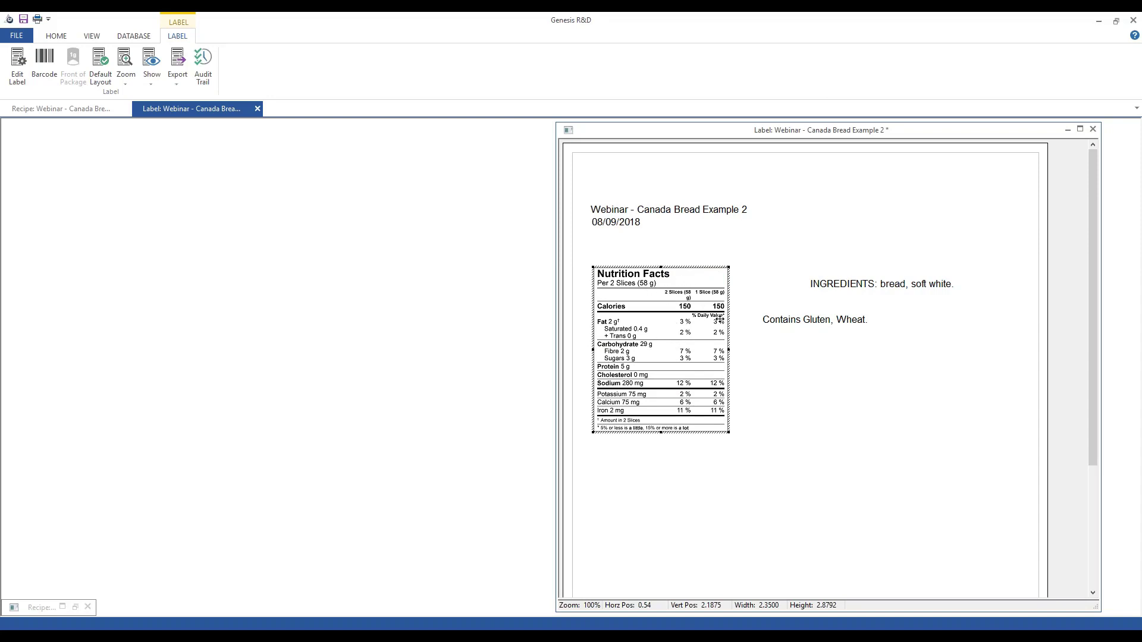
- Widen the Nutrition Facts panel slightly so each column heading fits on one line, and deselect it
drag(729, 349, 743, 350)
click(653, 490)
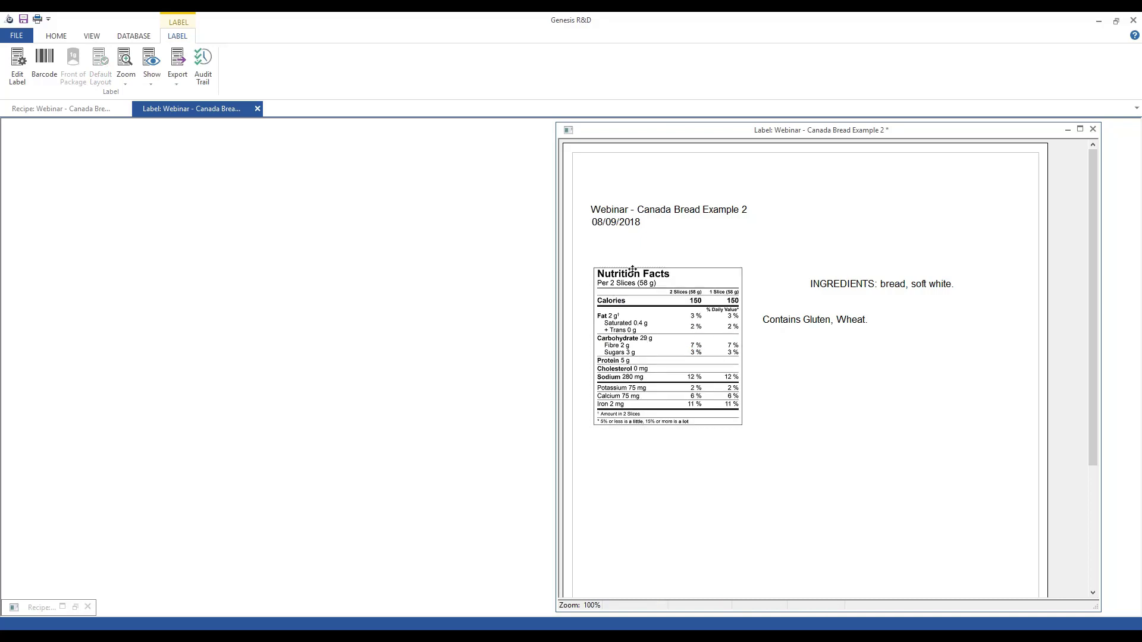